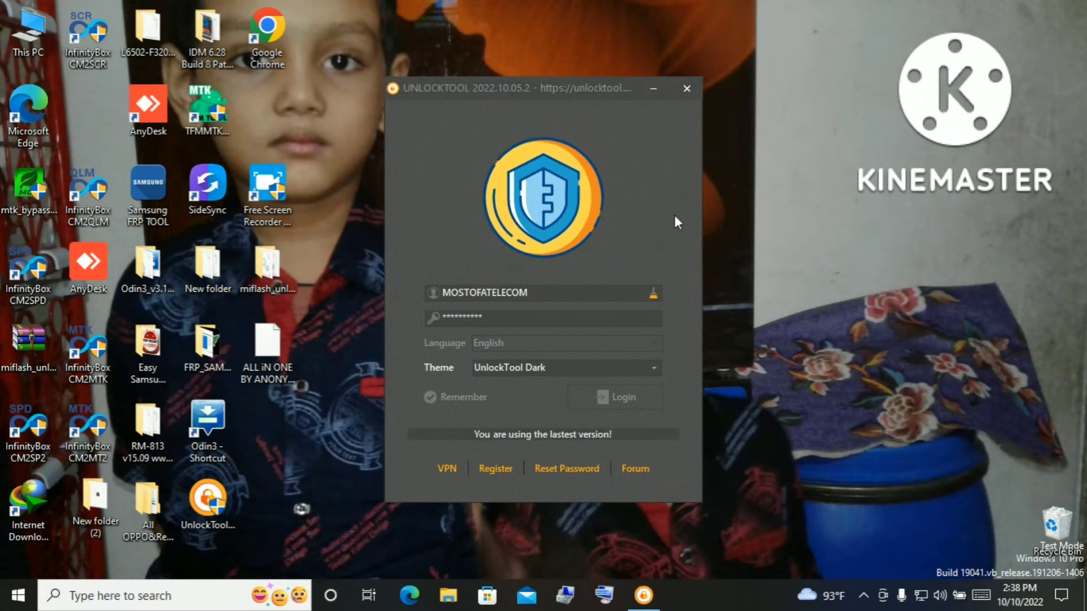
# Log in to UnlockTool with the remembered saved account credentials.
pyautogui.click(609, 396)
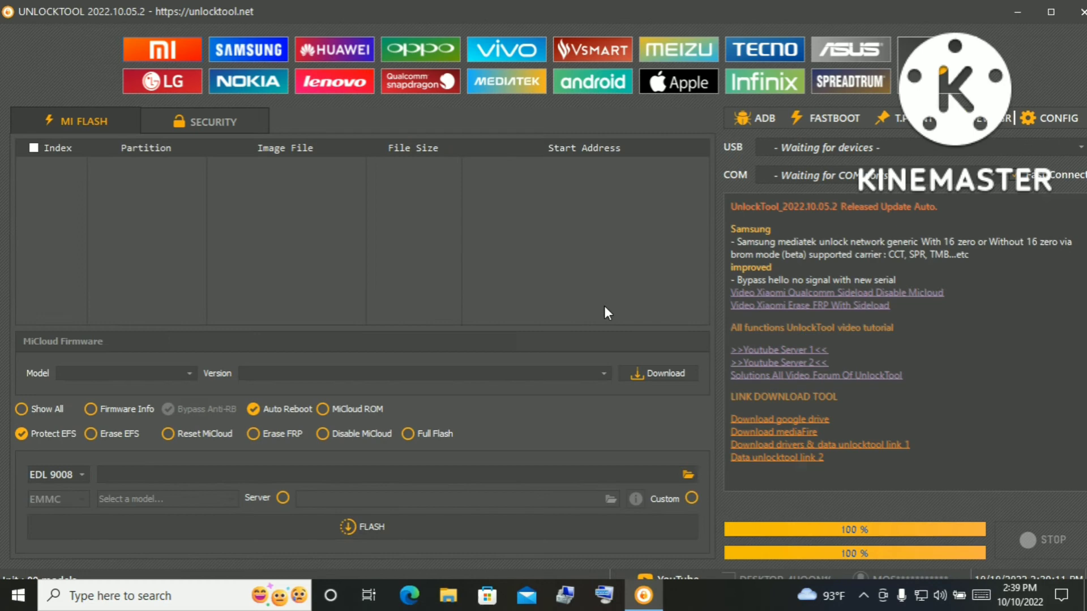
# Select the Oppo A37 Snapdragon 410 model and run [EDL] FACTORY RESET.
pyautogui.click(67, 138)
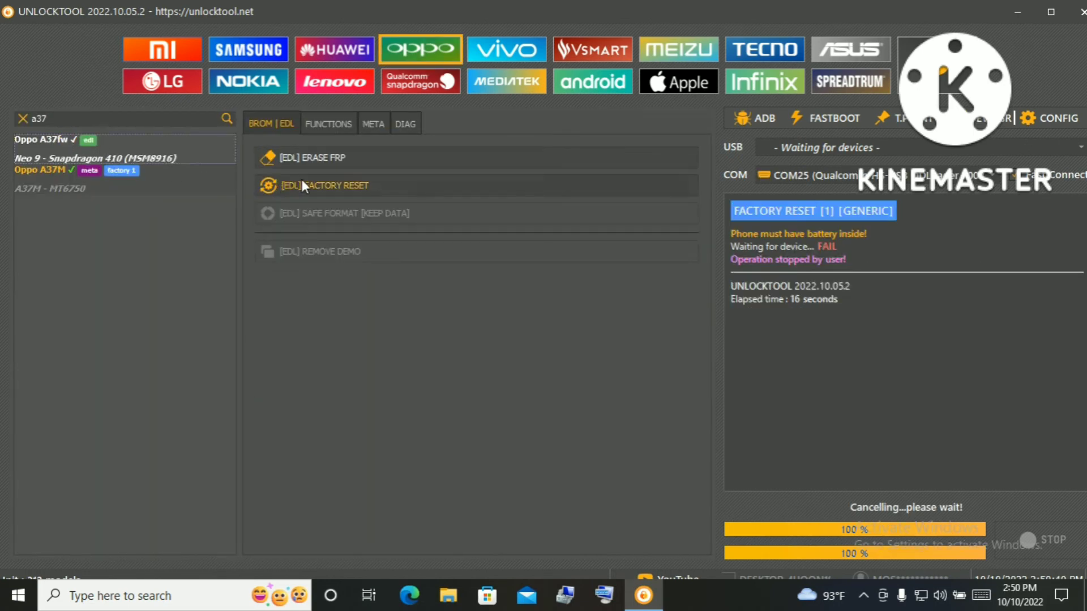
pyautogui.click(343, 180)
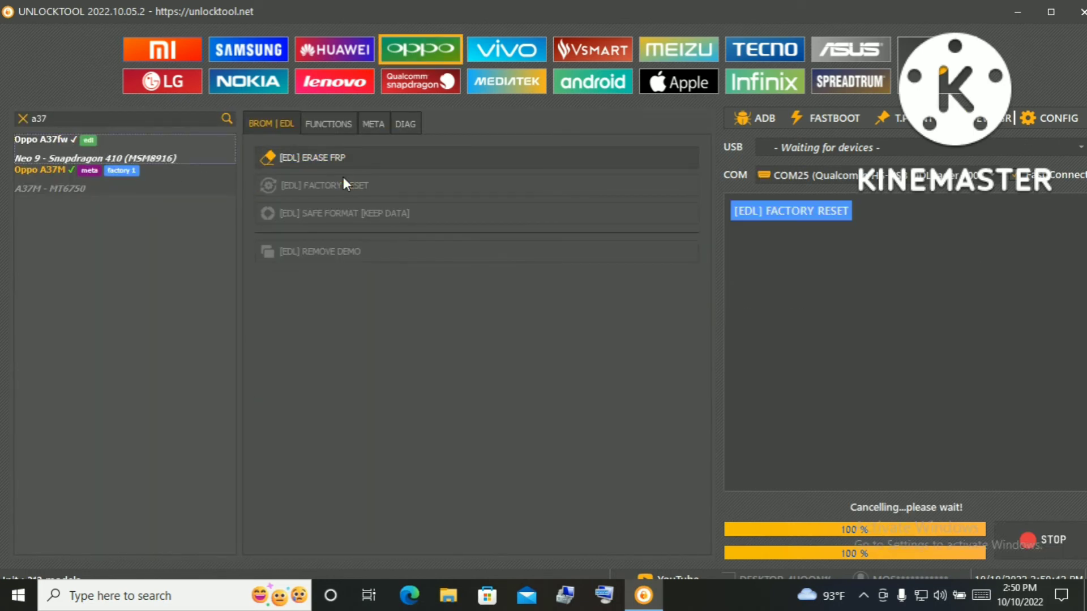